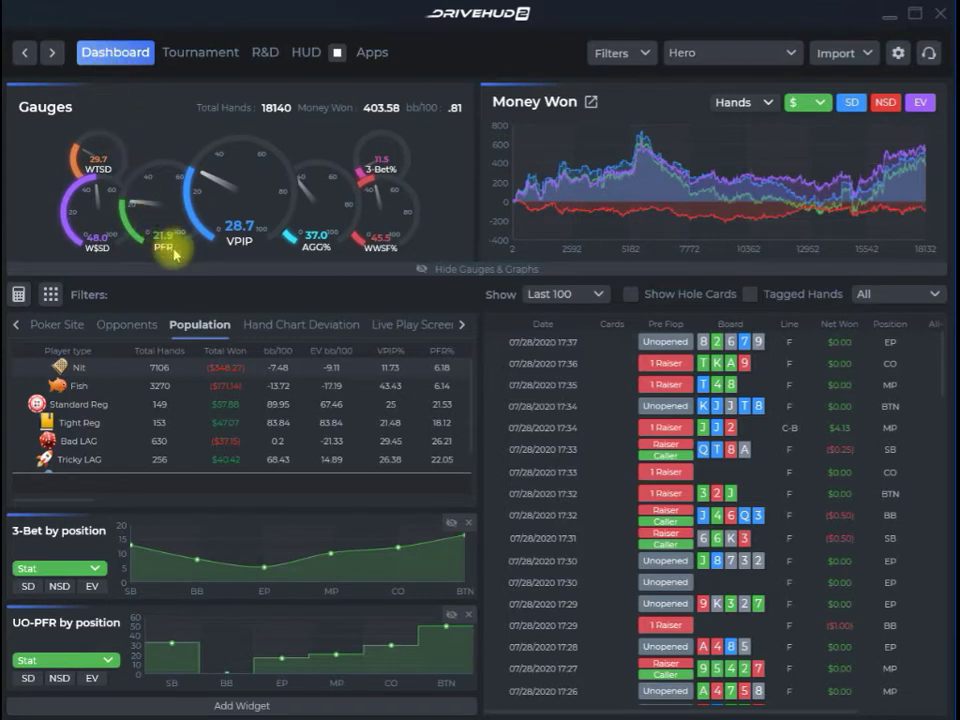
Reveal more report categories, start saving the population report, then cancel the naming dialog.
left_click(461, 322)
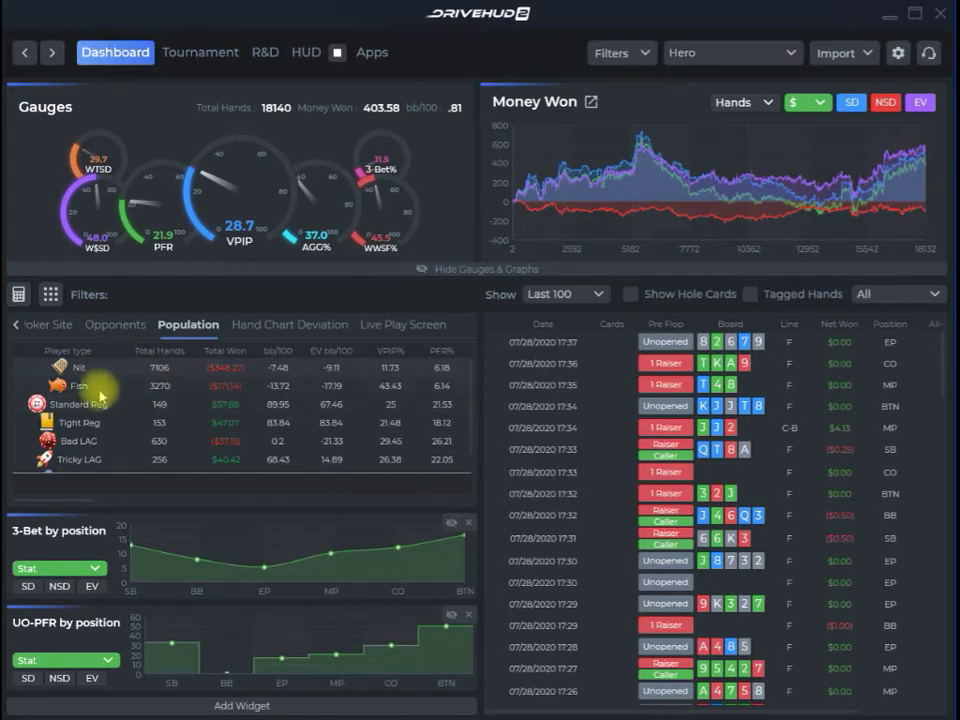
right_click(215, 404)
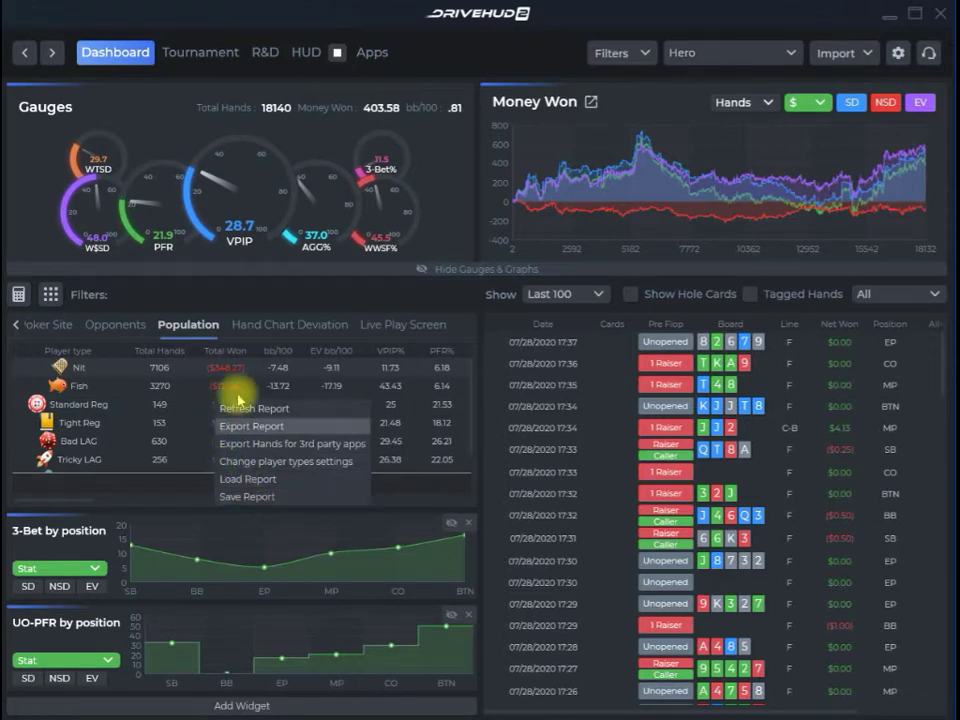
left_click(258, 499)
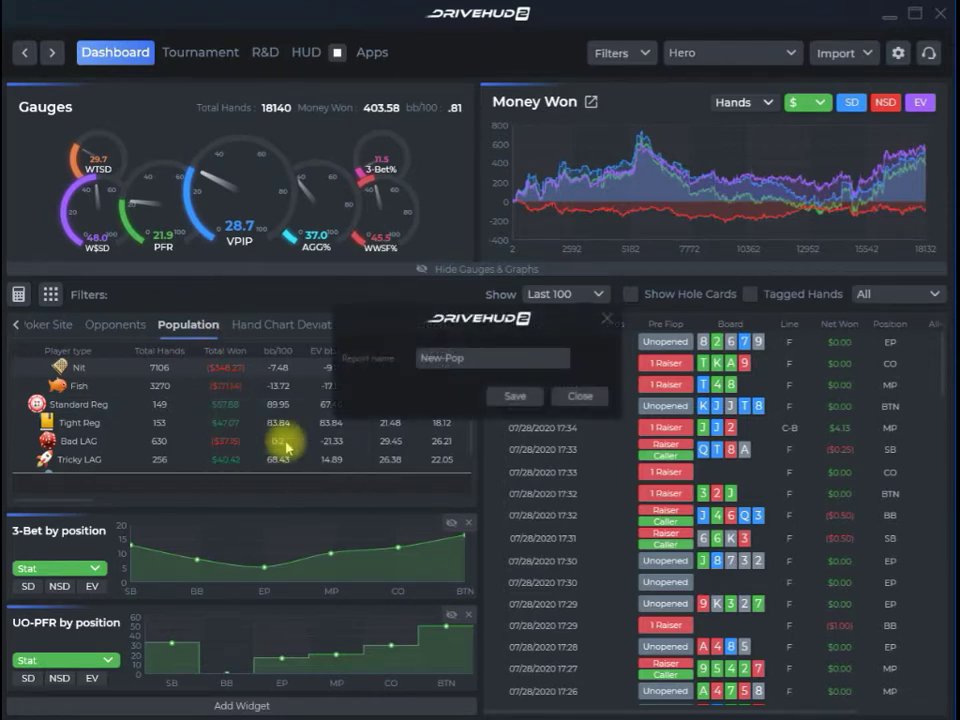
mouse_move(472, 336)
left_mouse_down()
mouse_move(279, 375)
mouse_move(254, 353)
left_mouse_up()
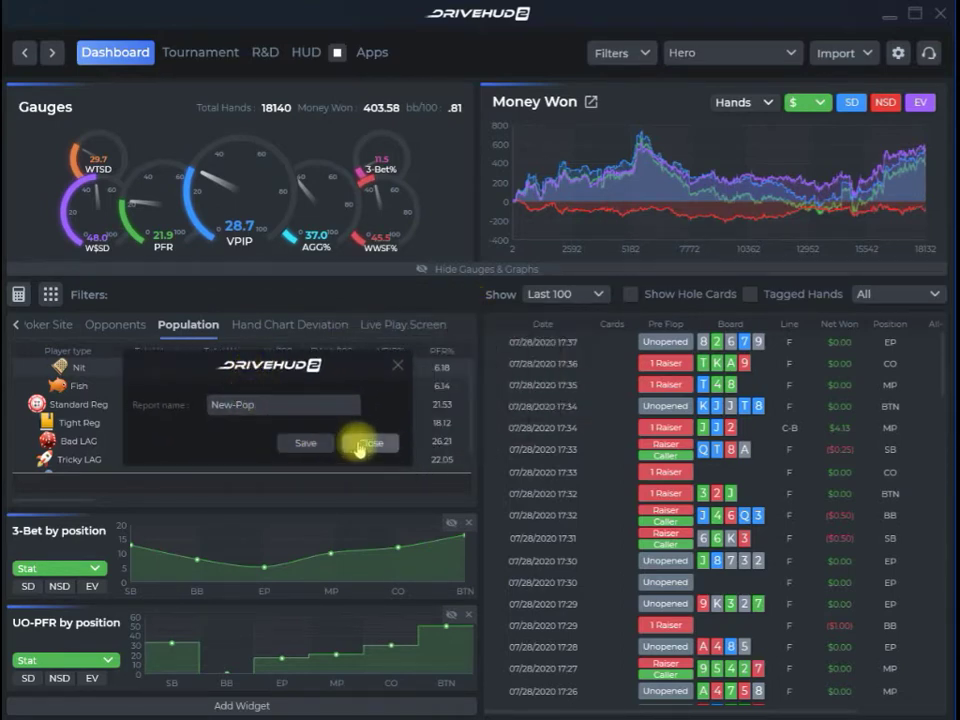
left_click(360, 444)
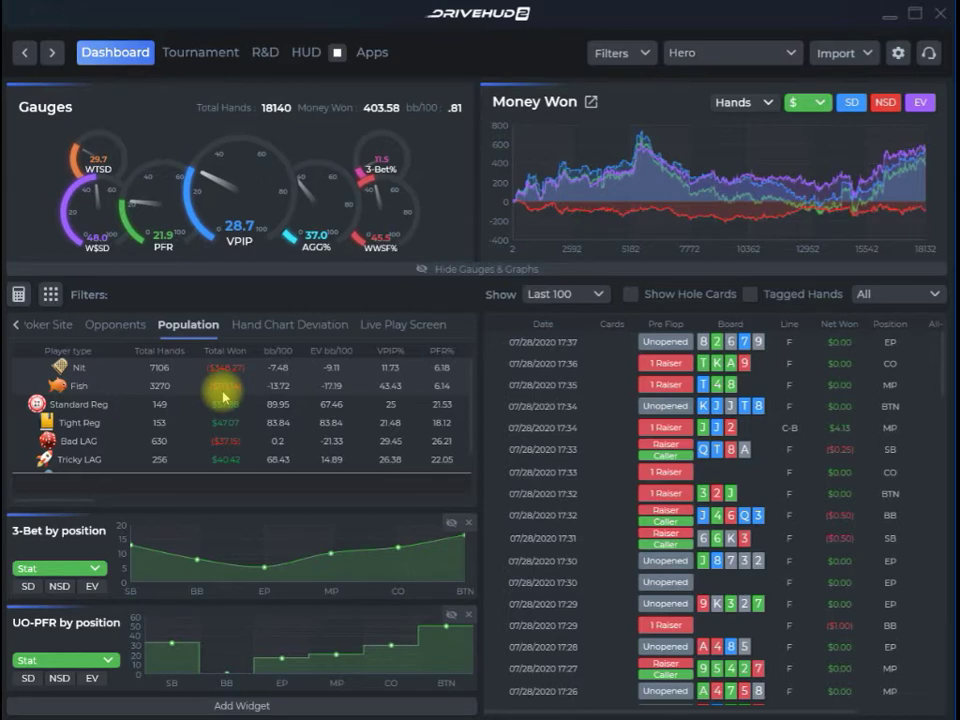
In the HUD designer, keep 2-max layout and DH: 2-max HUD, then drop a Population Report onto the preview.
left_click(306, 52)
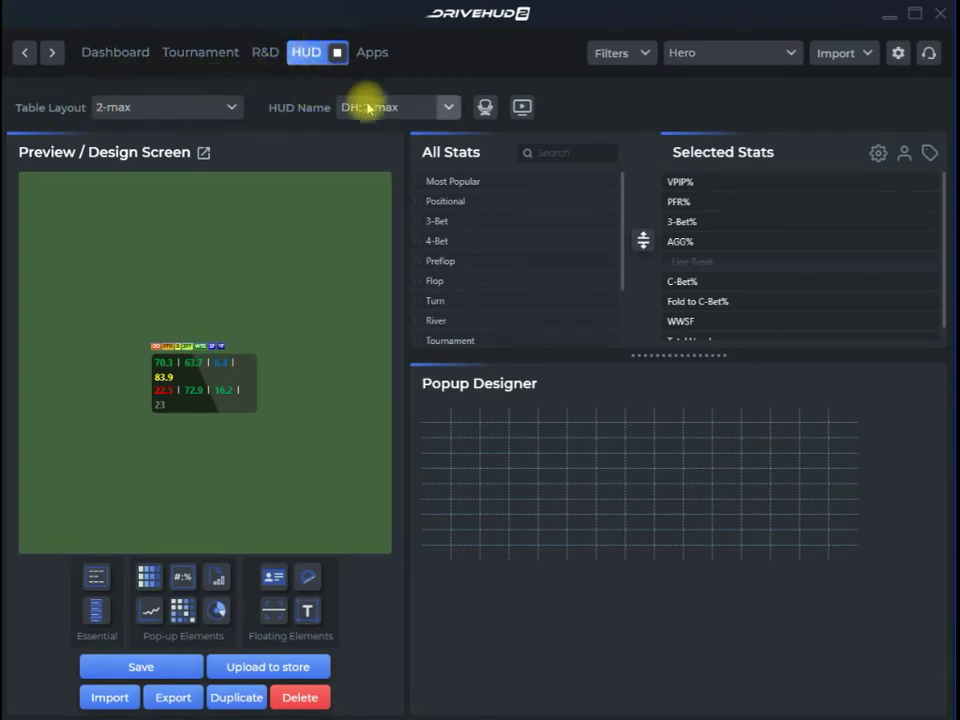
left_click(235, 108)
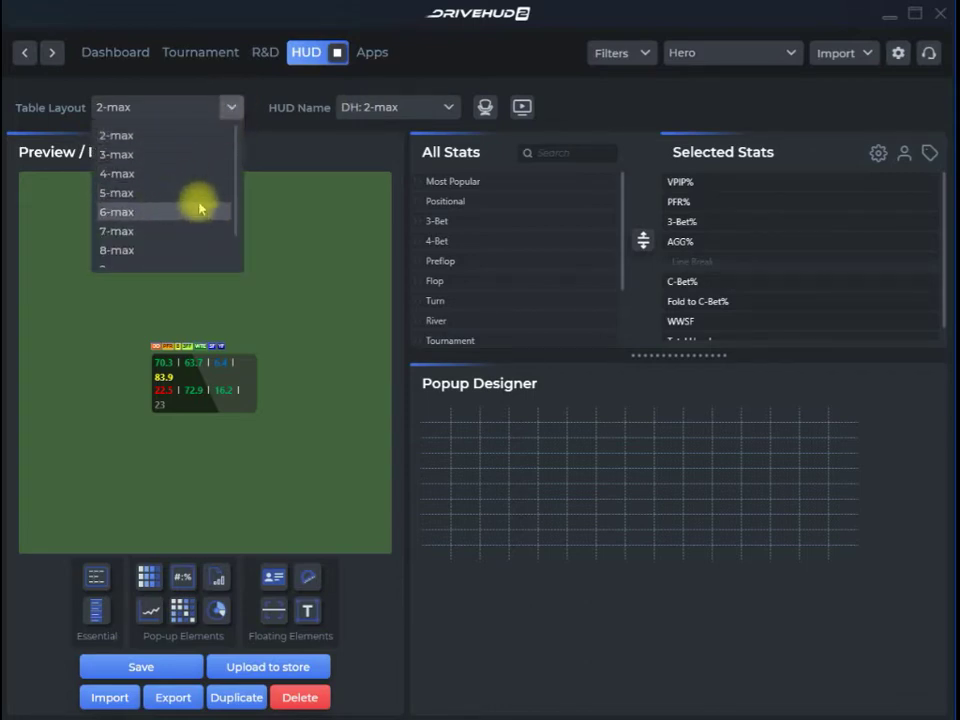
left_click_drag(236, 144, 236, 189)
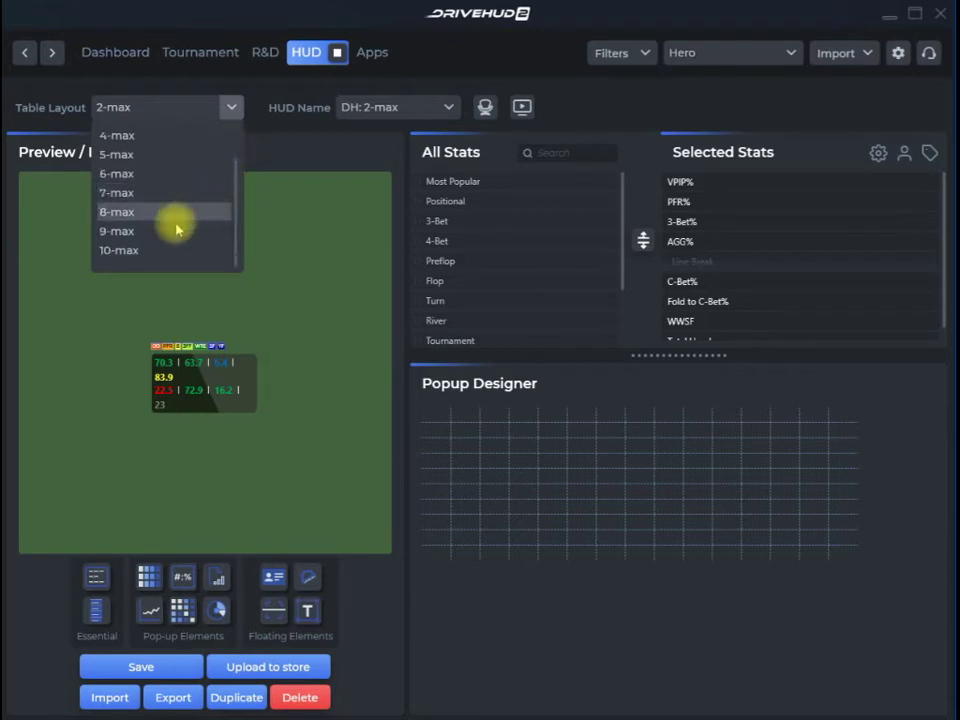
left_click(268, 100)
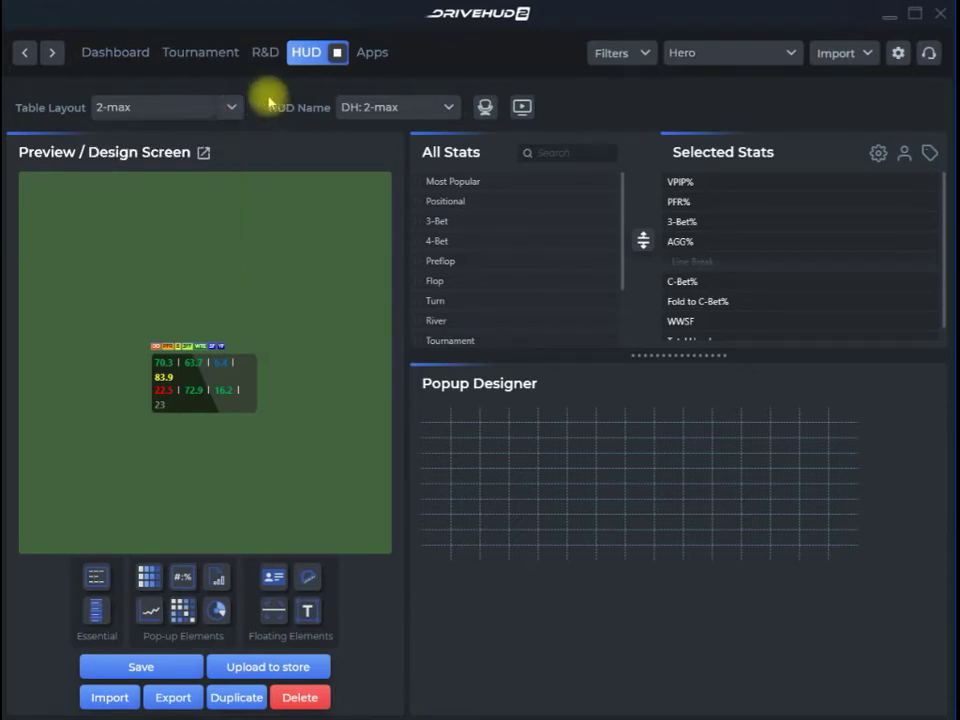
left_click(448, 108)
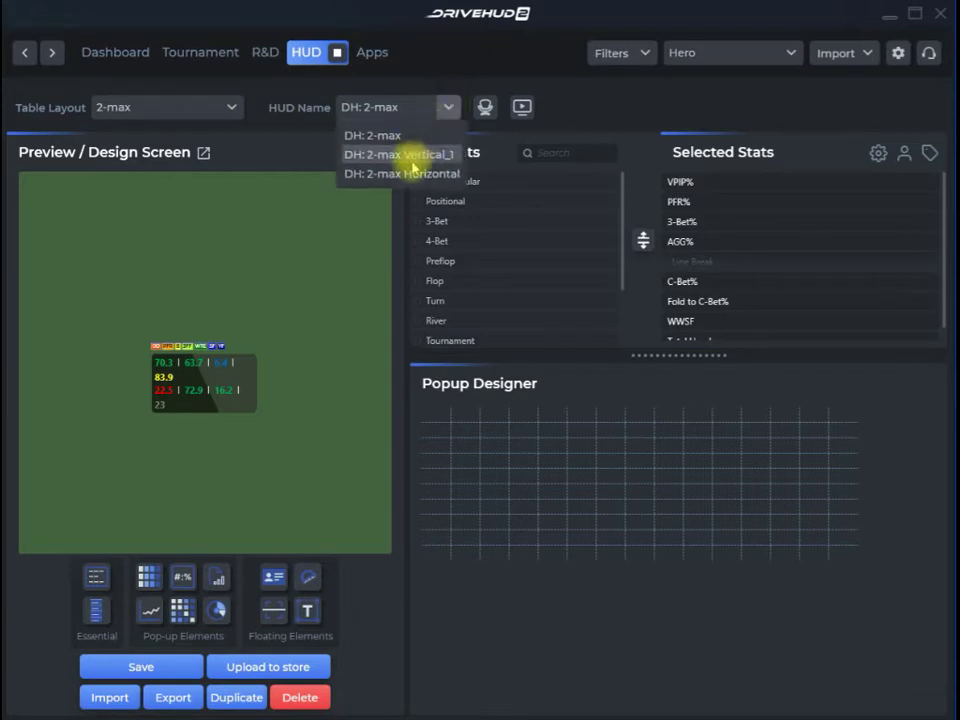
left_click(416, 91)
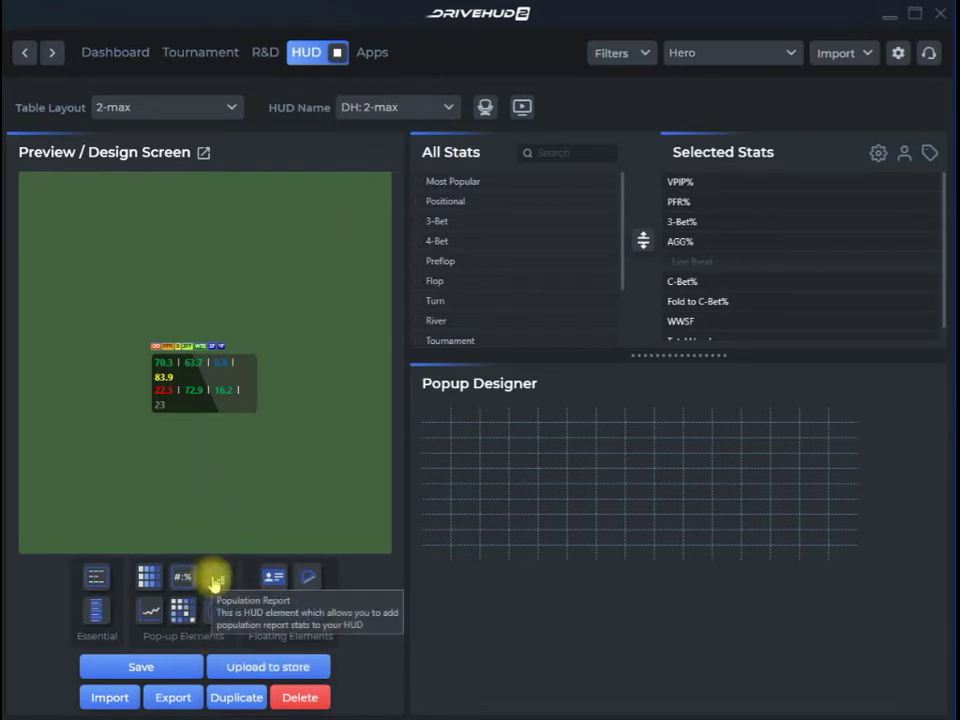
mouse_move(215, 580)
left_mouse_down()
mouse_move(206, 506)
mouse_move(216, 409)
mouse_move(176, 362)
mouse_move(208, 368)
mouse_move(200, 371)
left_mouse_up()
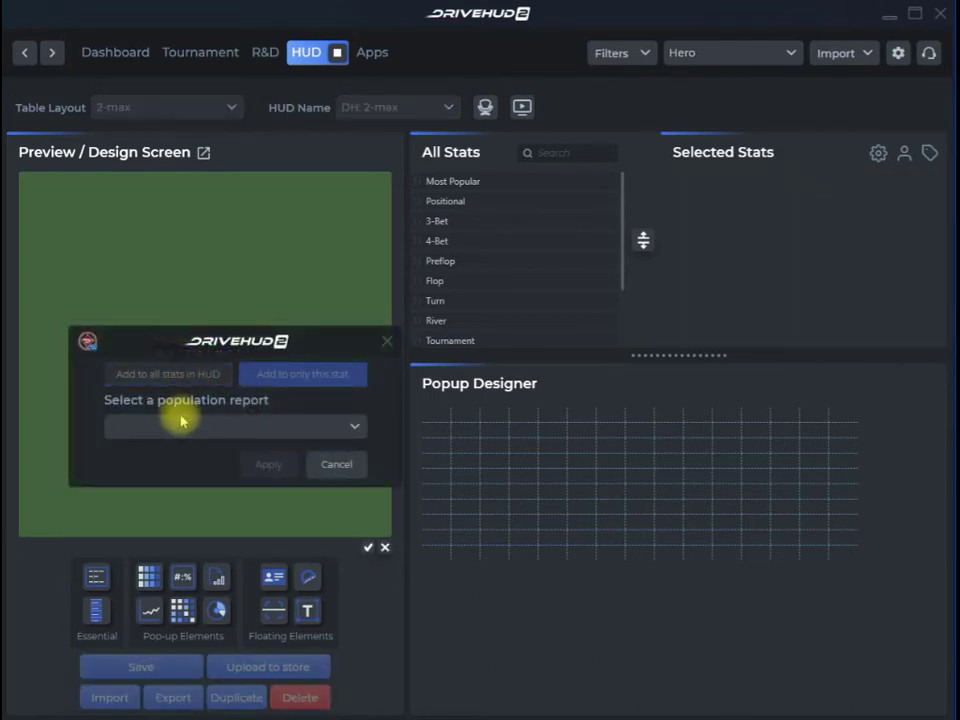
Choose 'Add to all stats in HUD', pick the test-11 population report, and apply it.
left_click(175, 378)
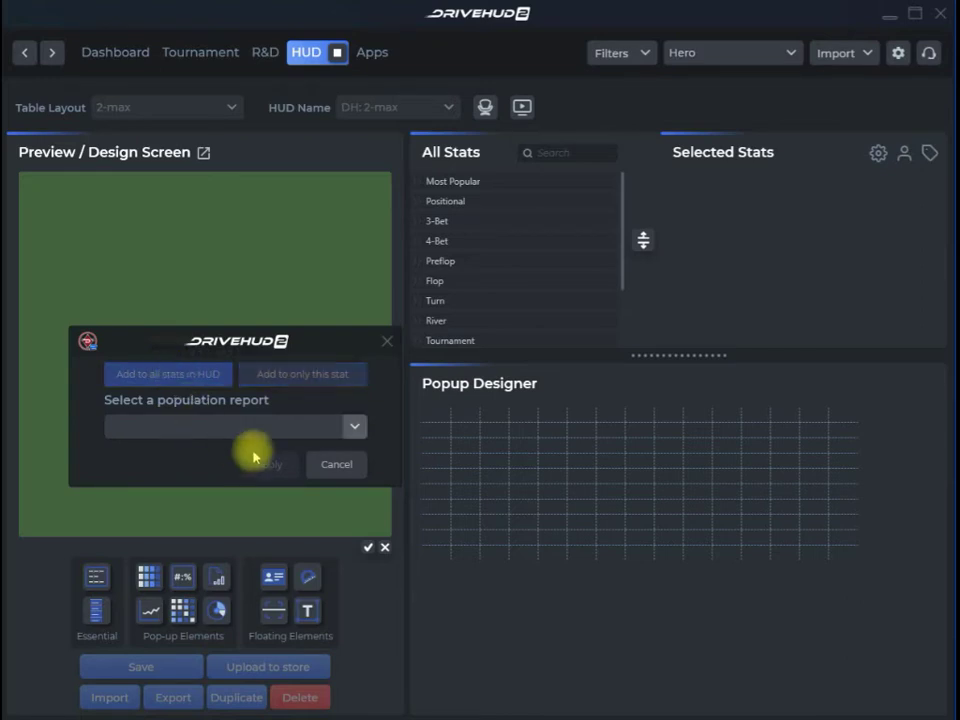
left_click(355, 427)
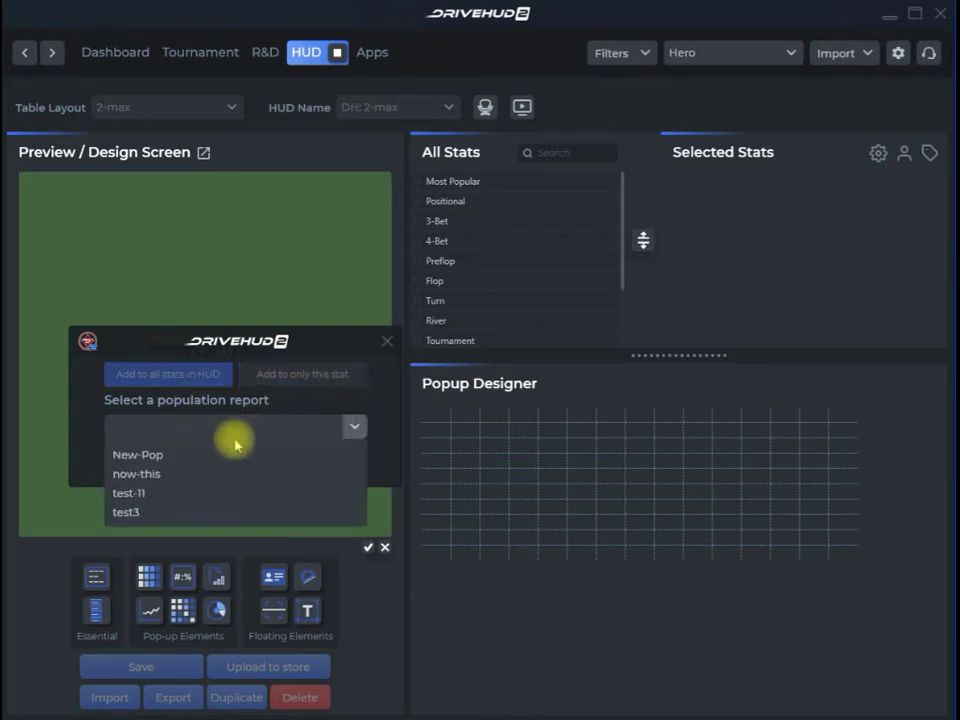
left_click(160, 493)
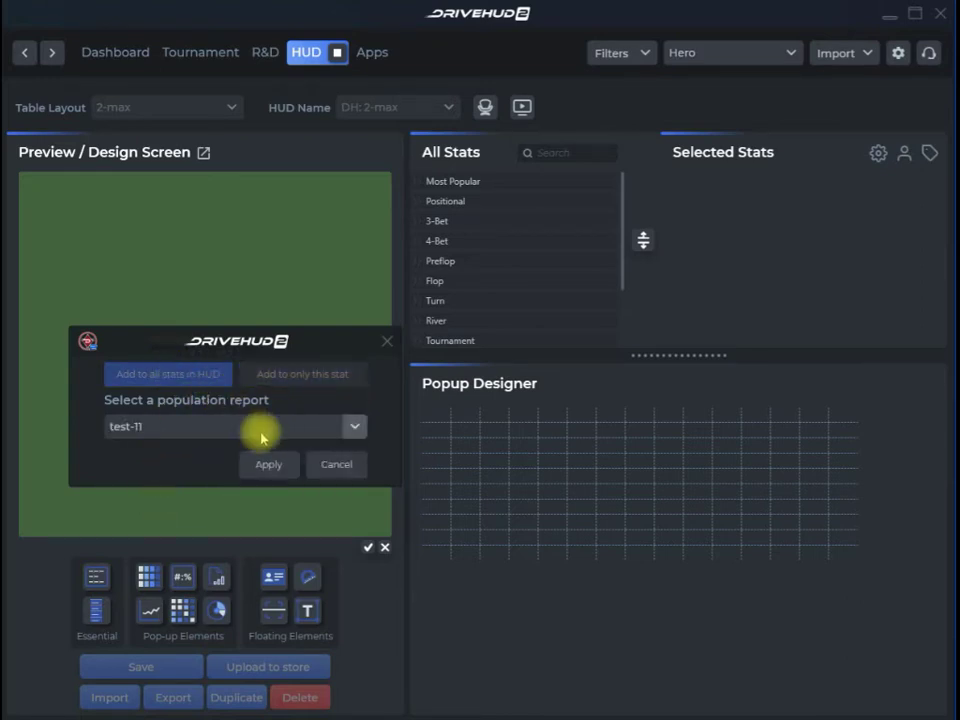
left_click(271, 465)
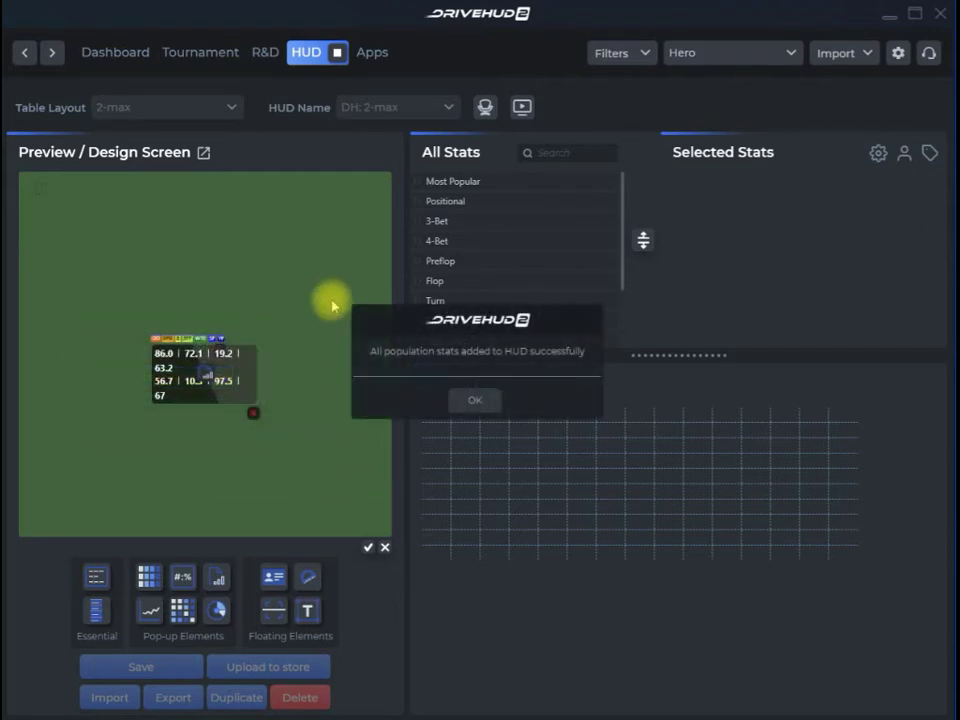
Acknowledge the success message, finish HUD editing, and decline saving the layout changes.
left_click(472, 402)
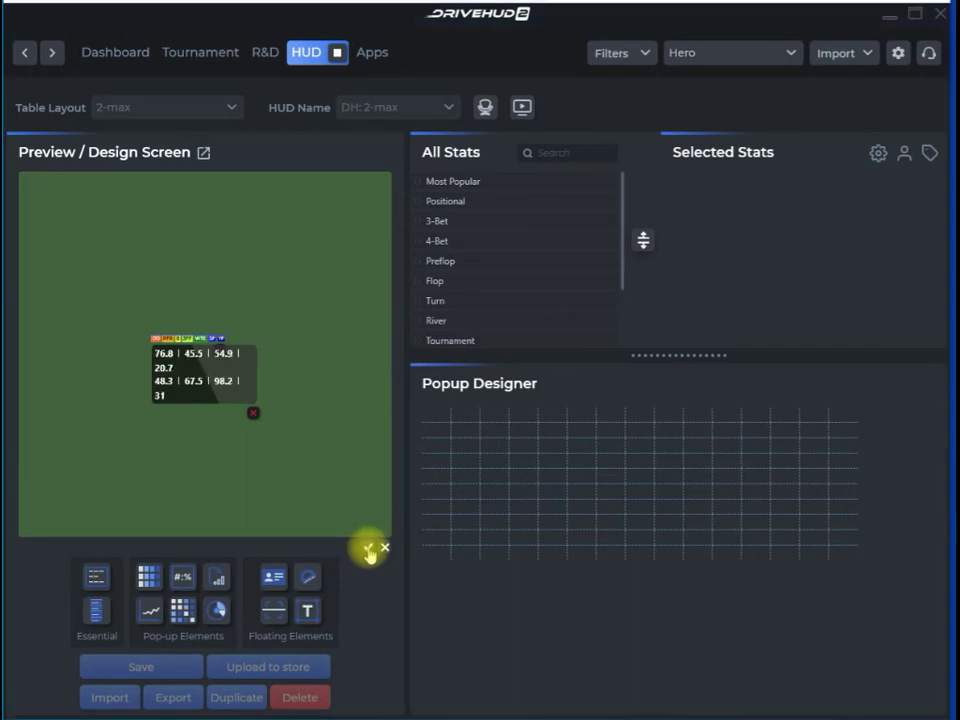
left_click(366, 550)
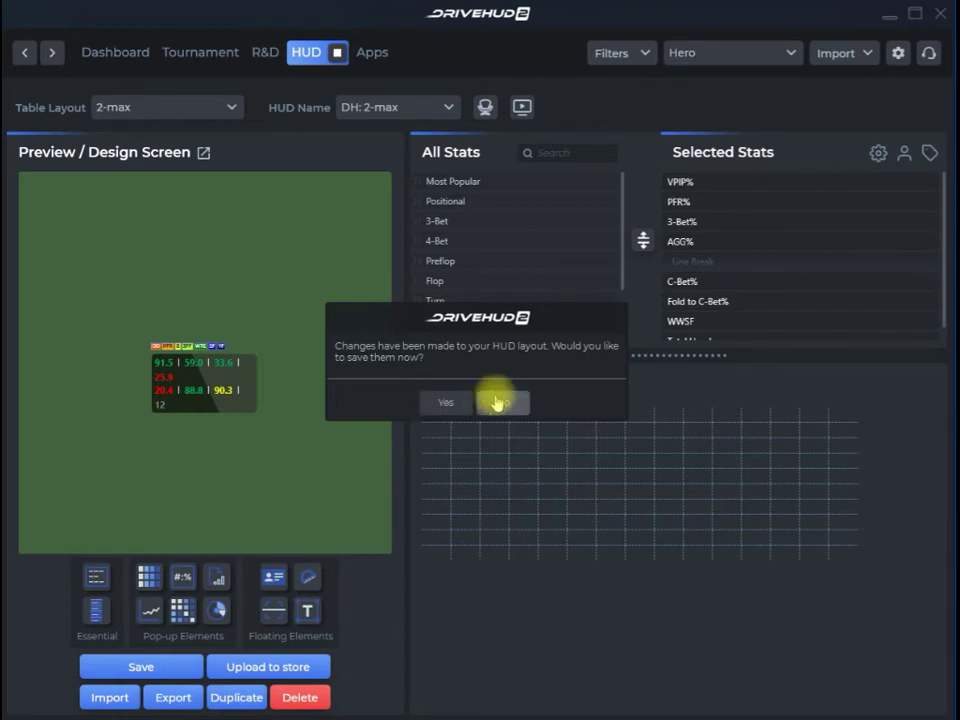
left_click(497, 401)
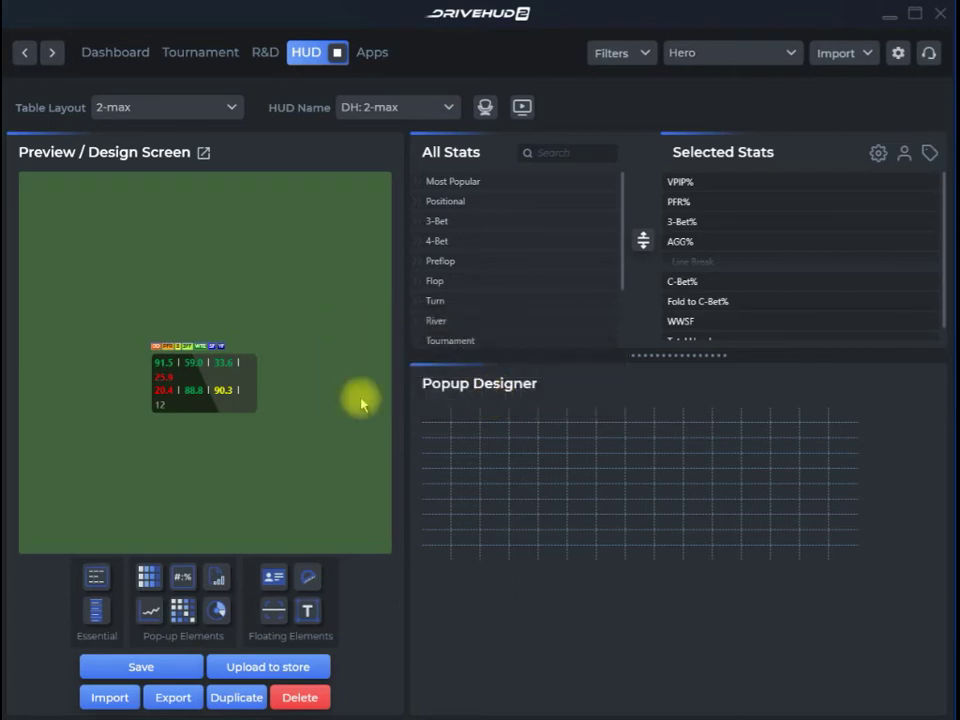